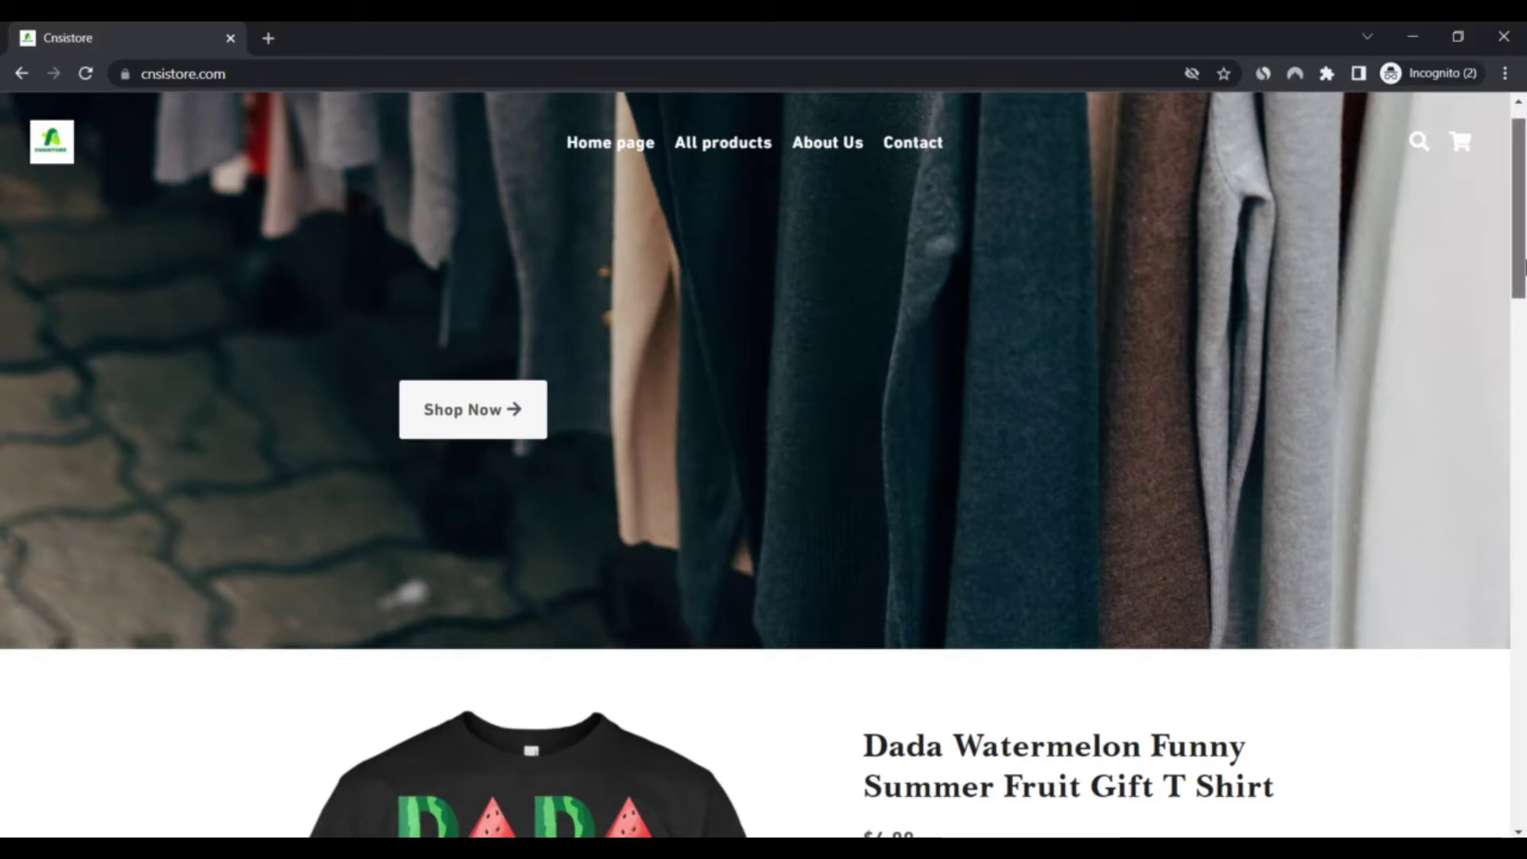
{"action": "left_click_drag", "start_coordinate": [1523, 264], "coordinate": [1523, 399]}
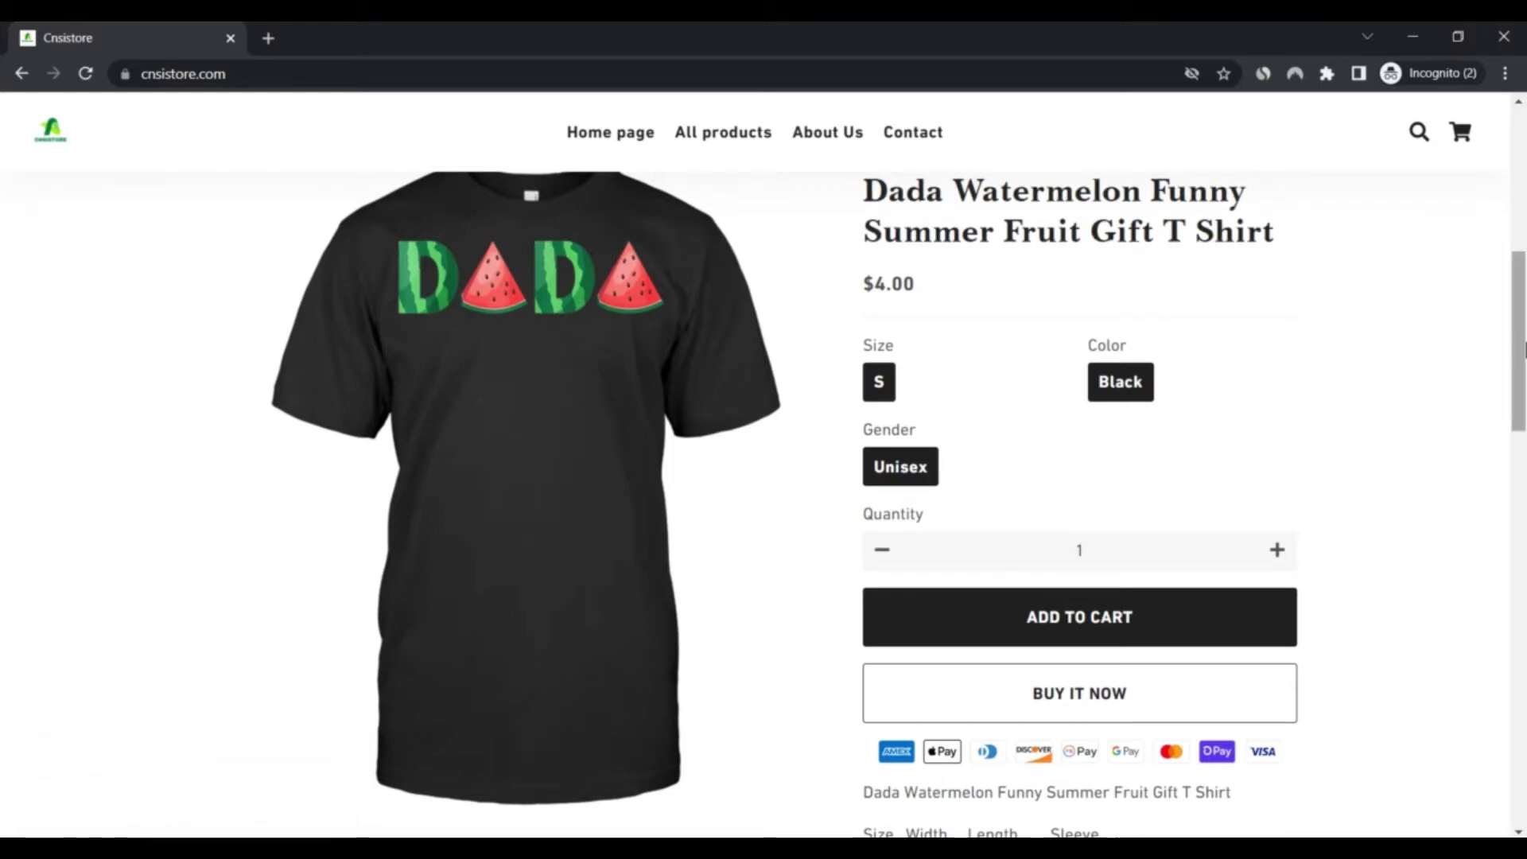
{"action": "left_click_drag", "start_coordinate": [1524, 346], "coordinate": [1524, 637]}
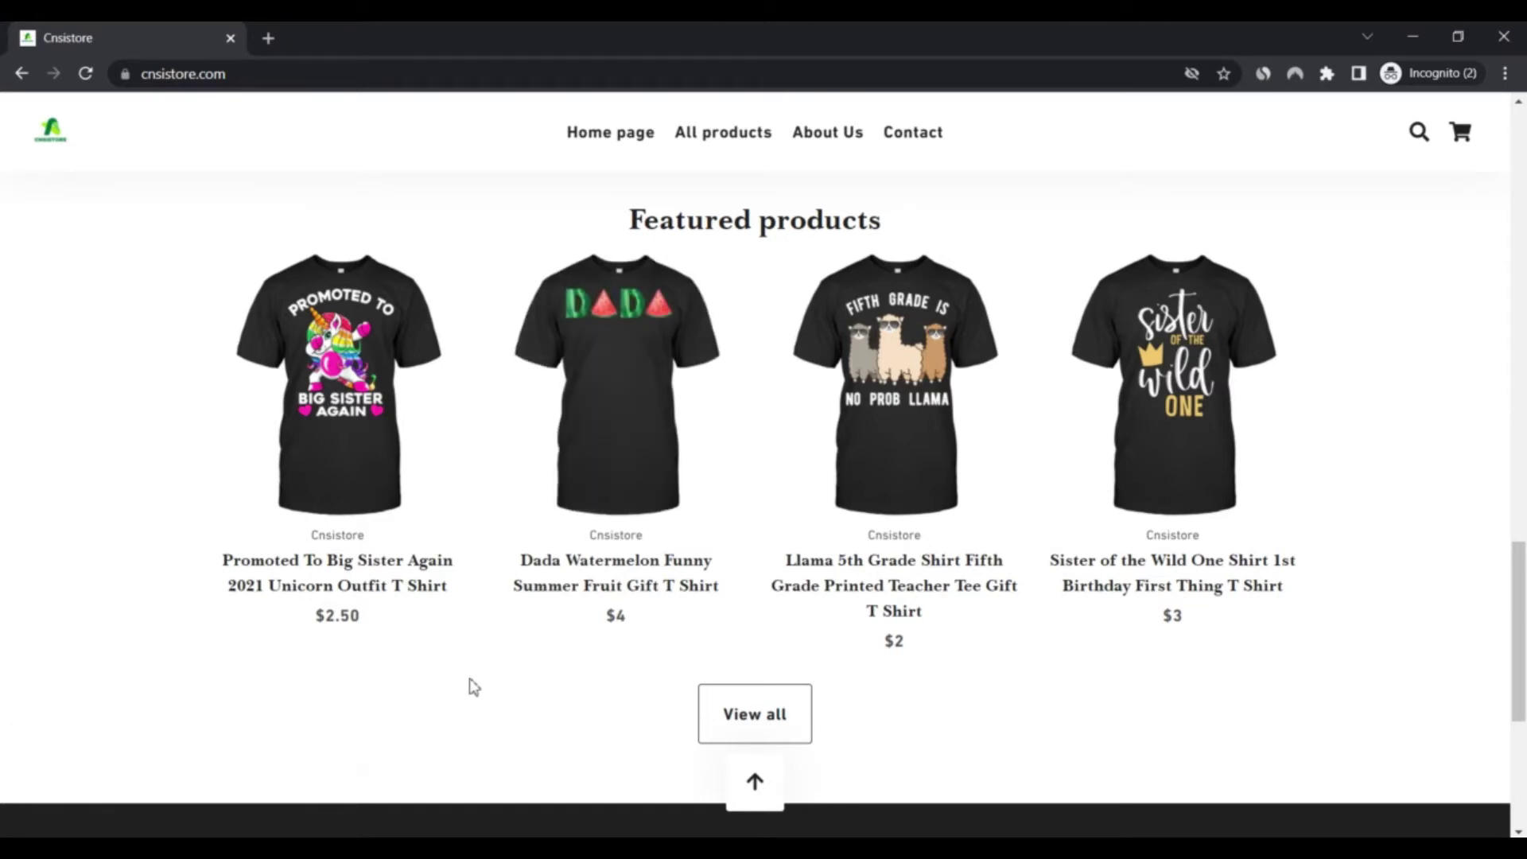
- Open the All products page, browse its Products grid, and reload it
{"action": "left_click", "coordinate": [701, 132]}
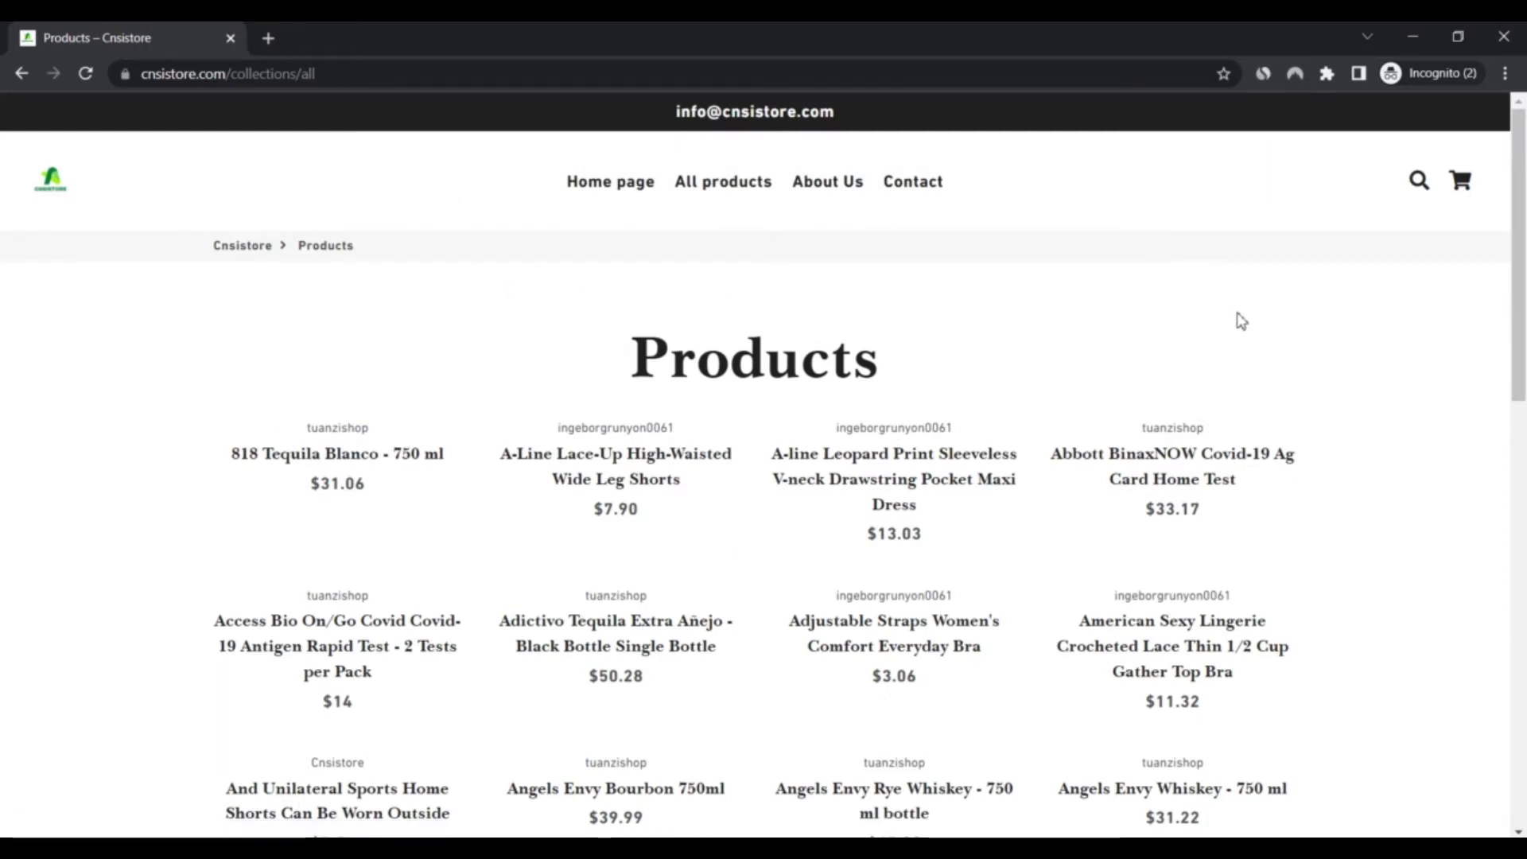
{"action": "mouse_move", "coordinate": [1521, 256]}
{"action": "left_mouse_down"}
{"action": "mouse_move", "coordinate": [1520, 513]}
{"action": "mouse_move", "coordinate": [1507, 377]}
{"action": "left_mouse_up"}
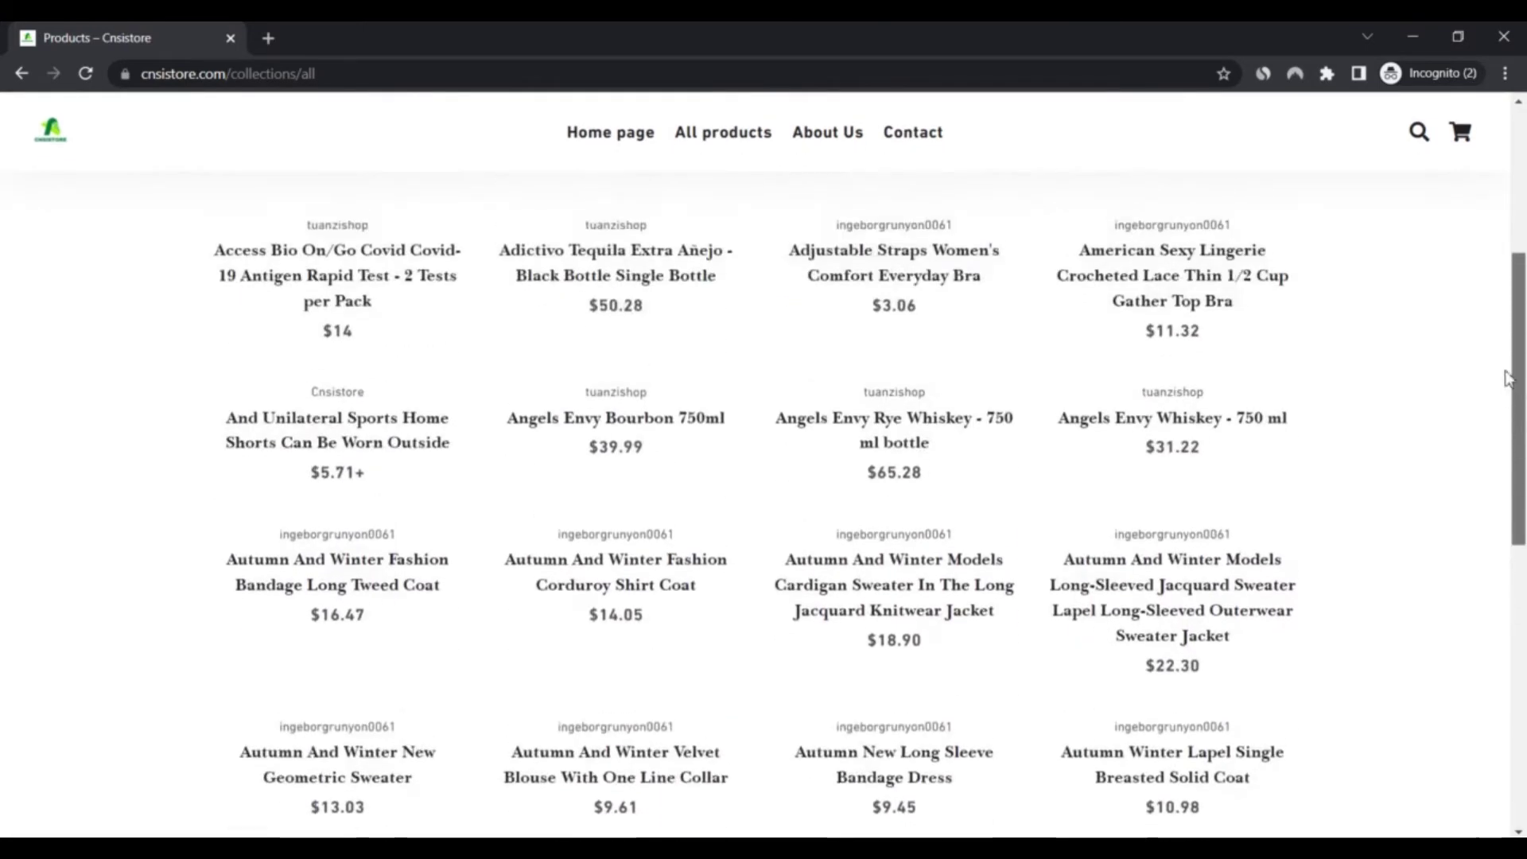
{"action": "scroll", "coordinate": [1504, 358], "scroll_direction": "up", "scroll_amount": 2}
{"action": "scroll", "coordinate": [1492, 286], "scroll_direction": "up", "scroll_amount": 2}
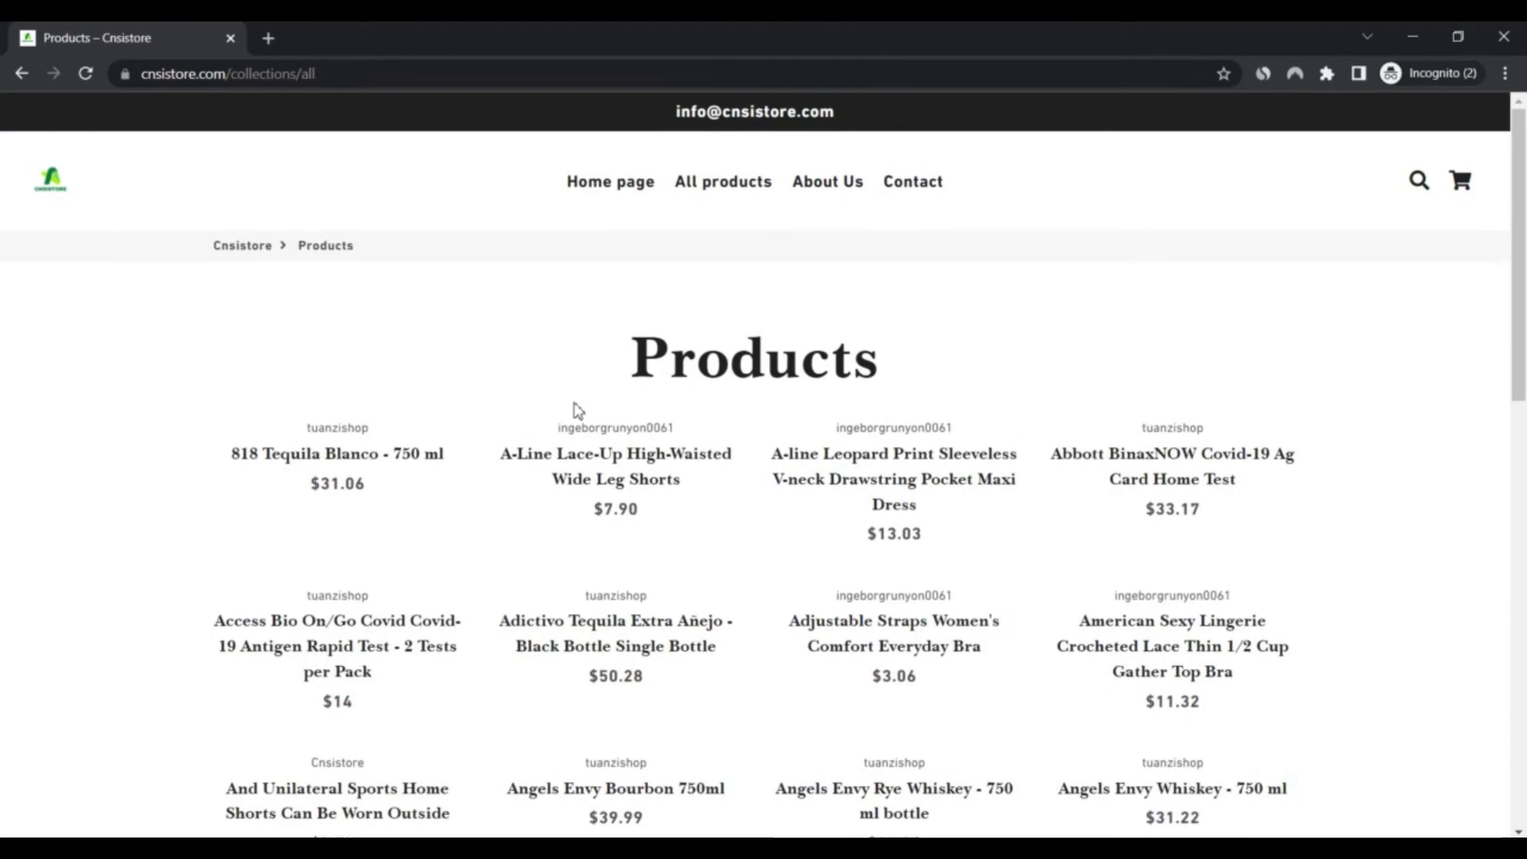
{"action": "left_click", "coordinate": [702, 195]}
- Return to the Cnsistore homepage to view the $4.00 Dada Watermelon T-shirt
{"action": "left_click", "coordinate": [610, 195]}
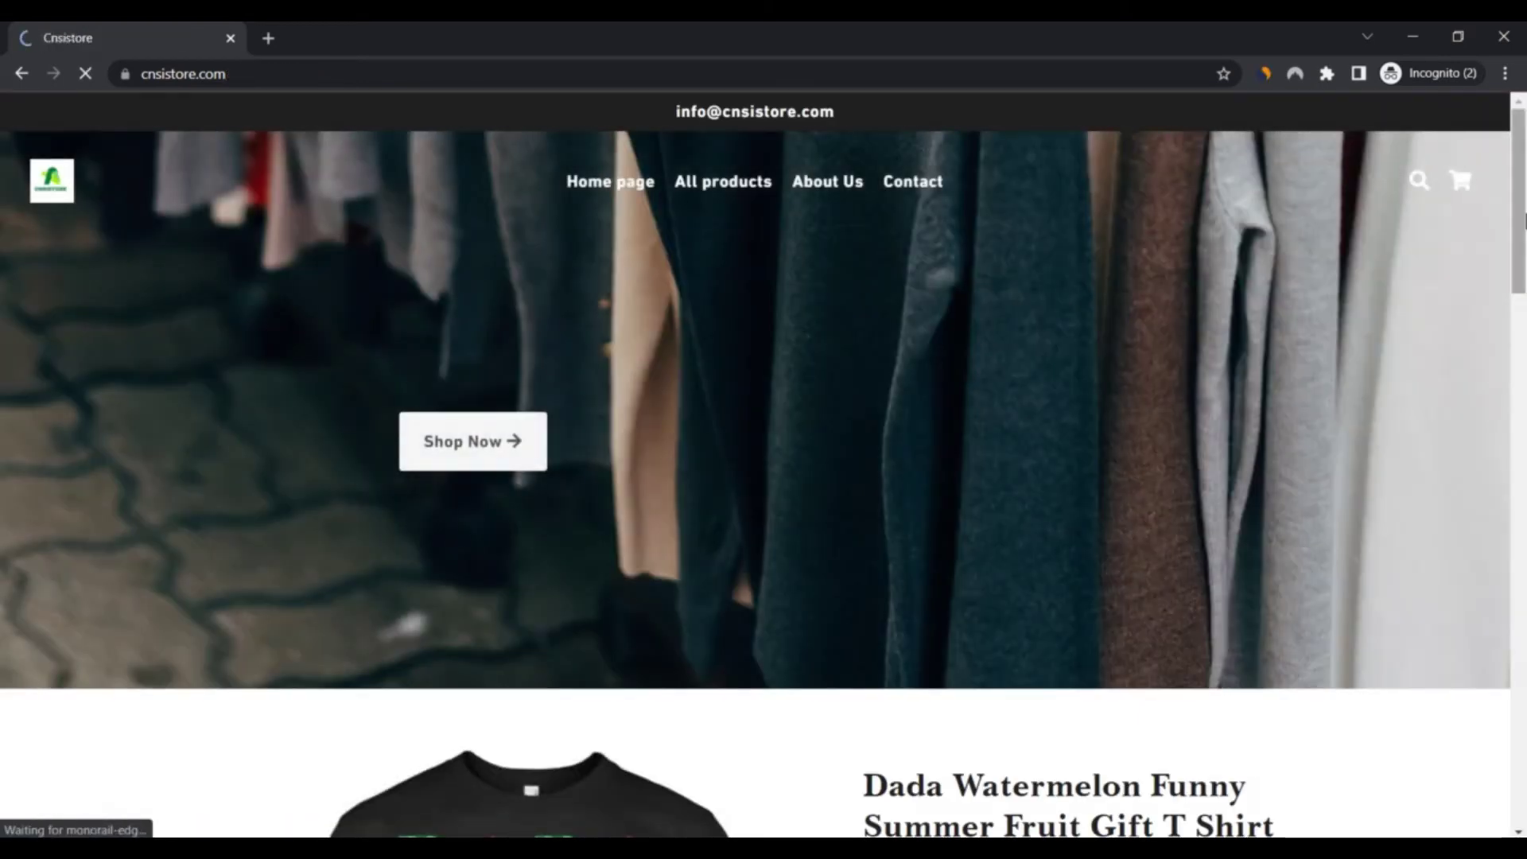
{"action": "left_click_drag", "start_coordinate": [1522, 218], "coordinate": [1523, 361]}
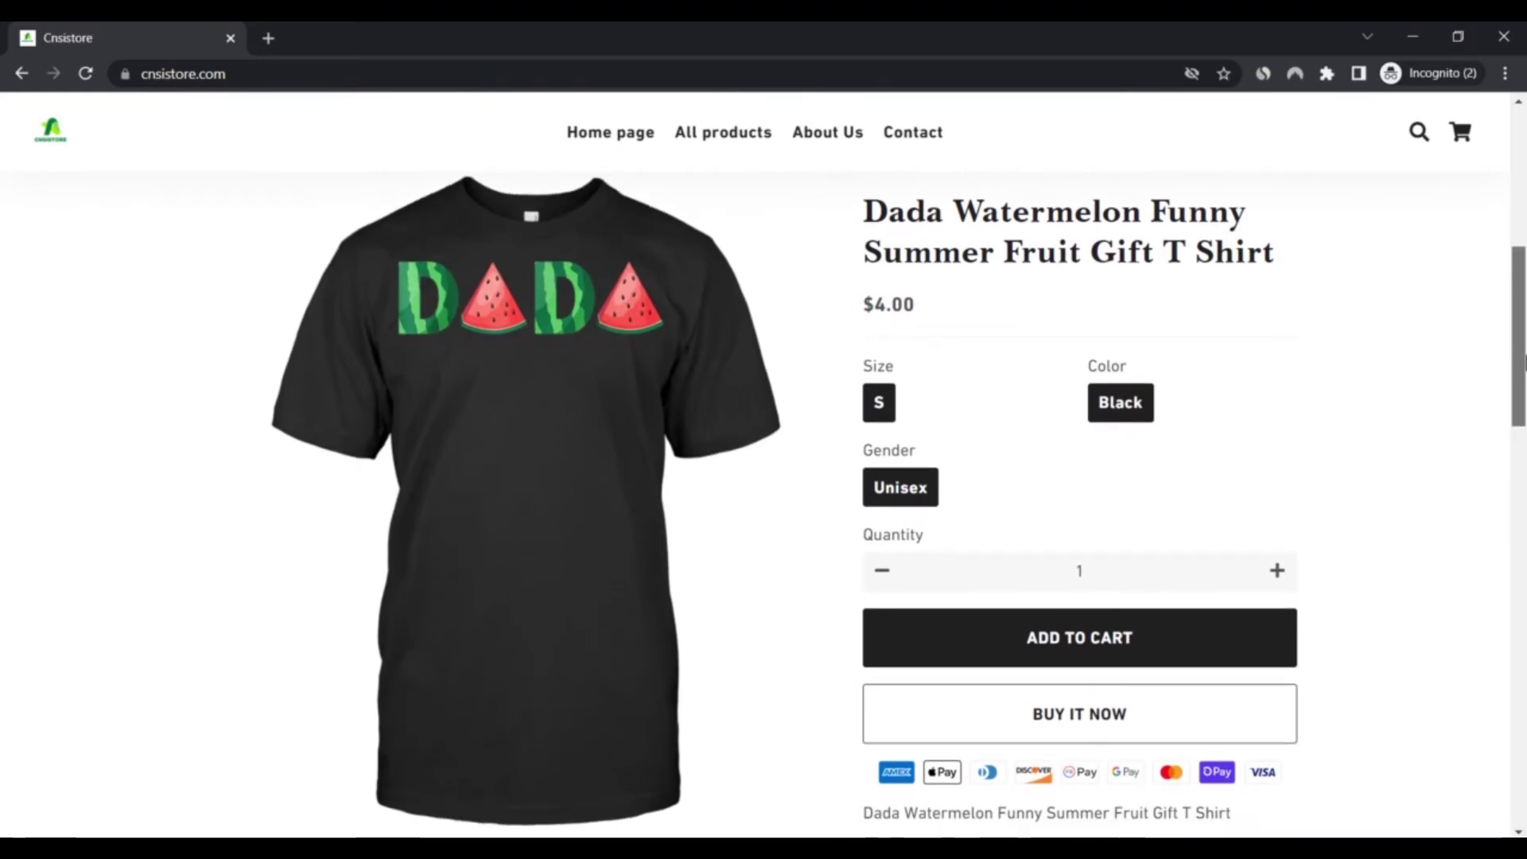